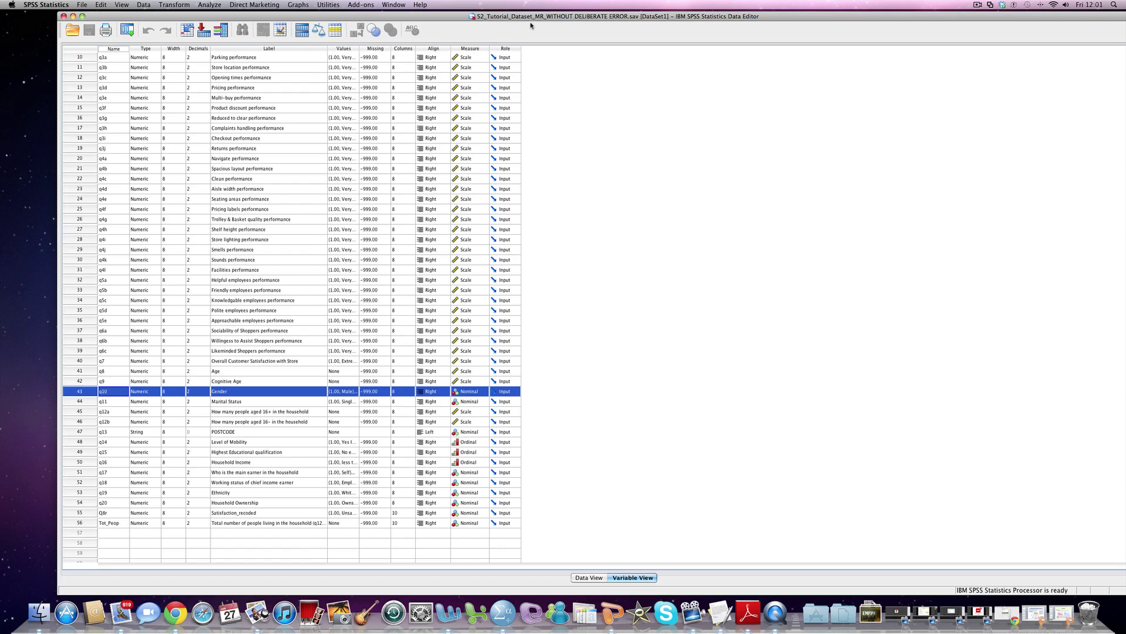
pyautogui.moveTo(534, 18); pyautogui.dragTo(485, 16)
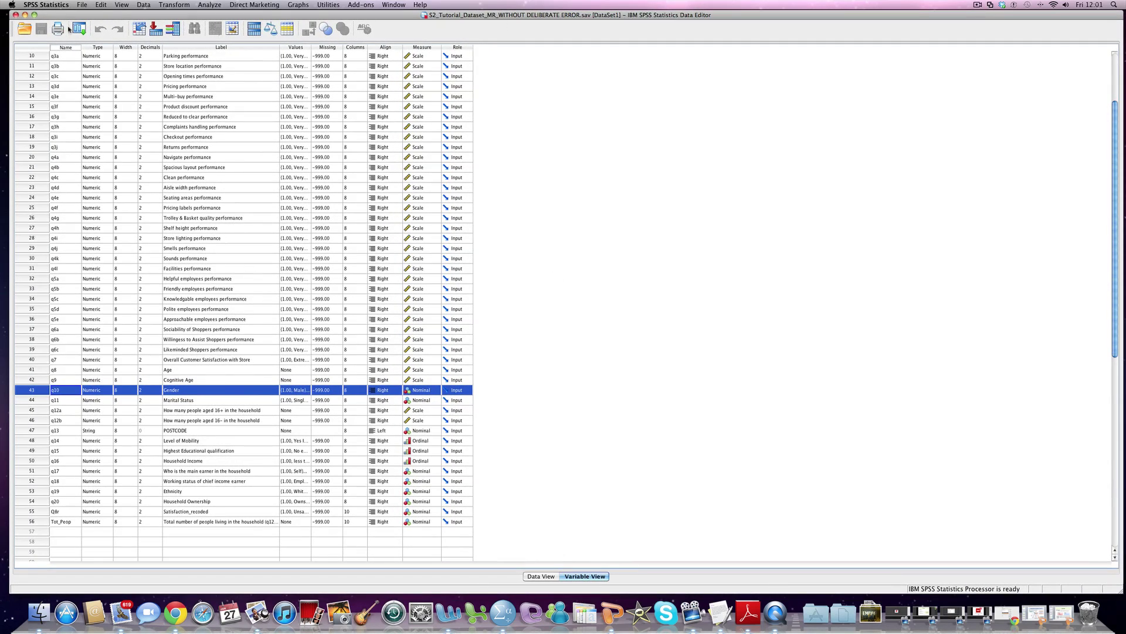
pyautogui.scroll(5, 96, 80)
pyautogui.click(32, 56)
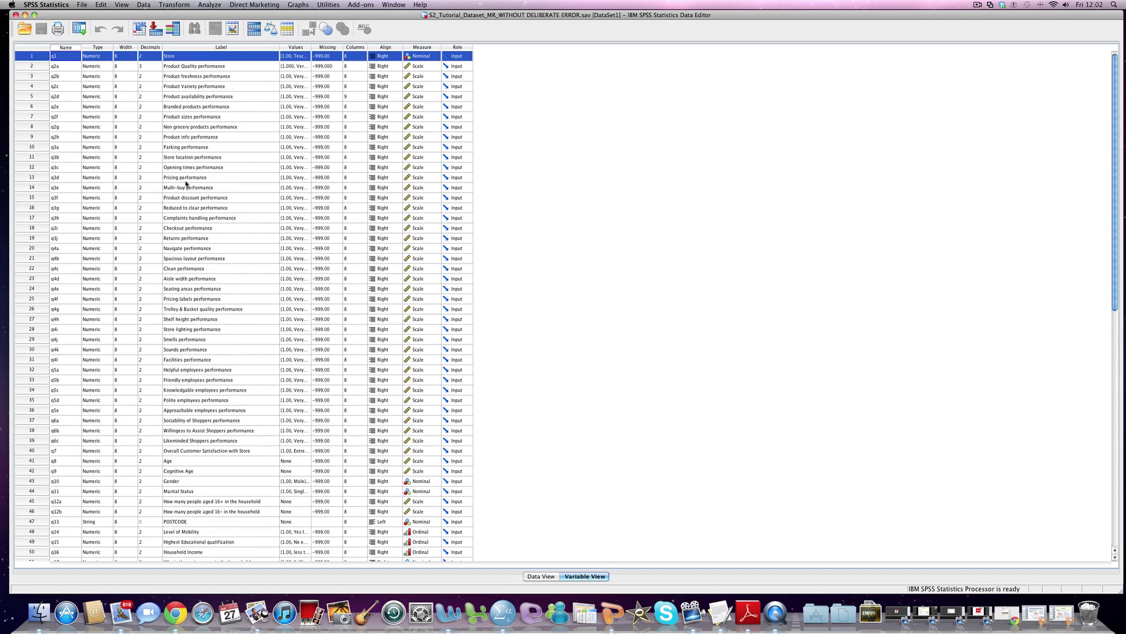
pyautogui.scroll(-3, 185, 183)
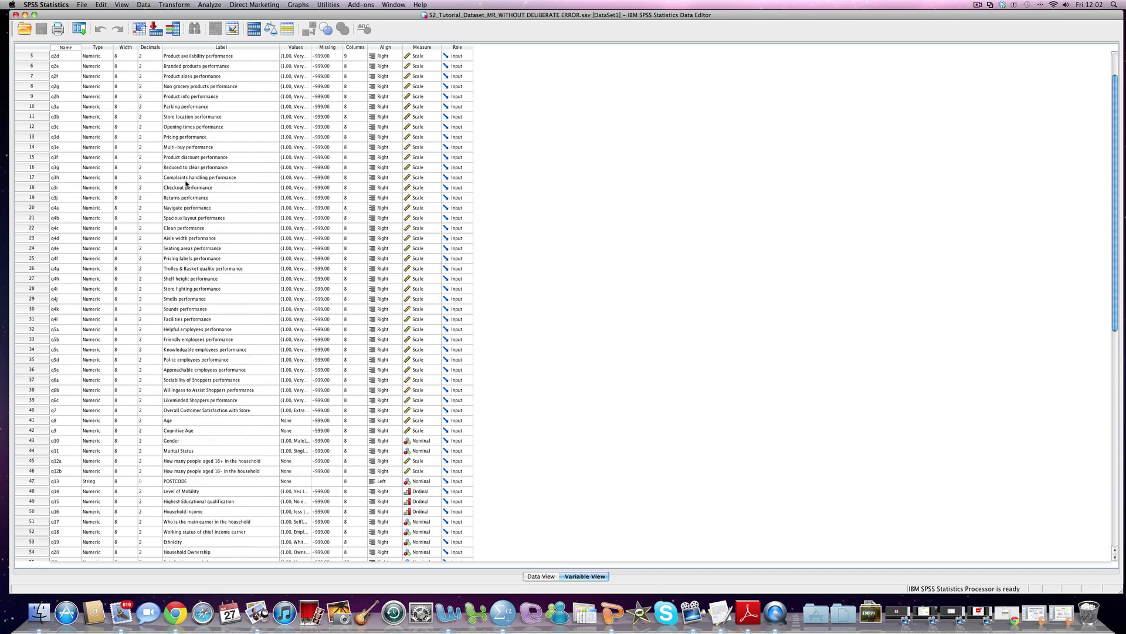
pyautogui.scroll(3, 186, 183)
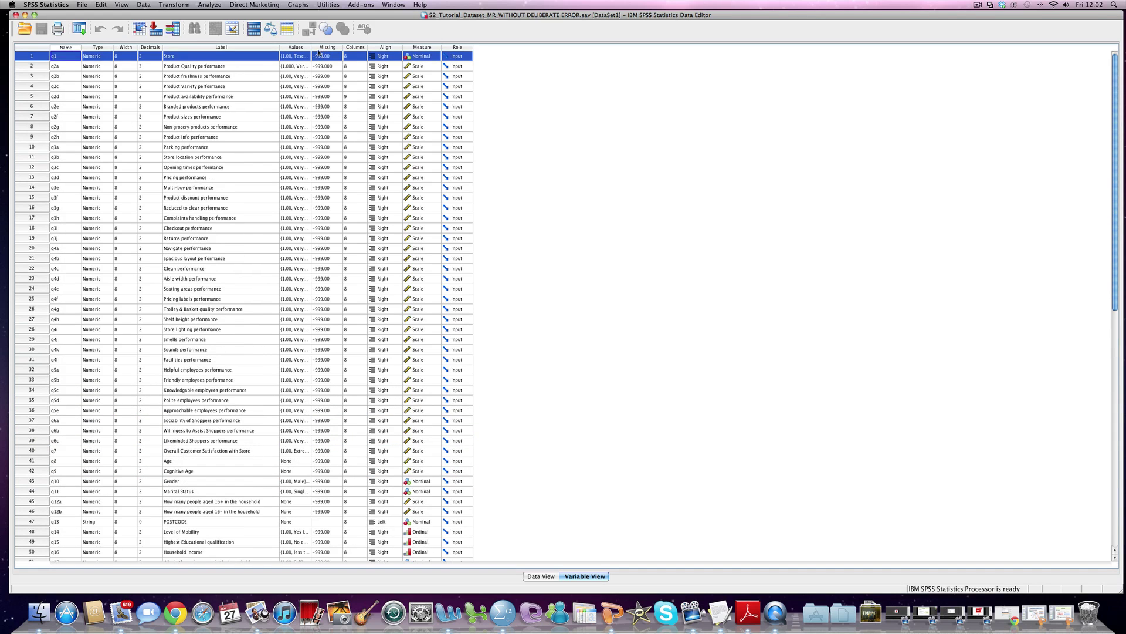
pyautogui.click(308, 57)
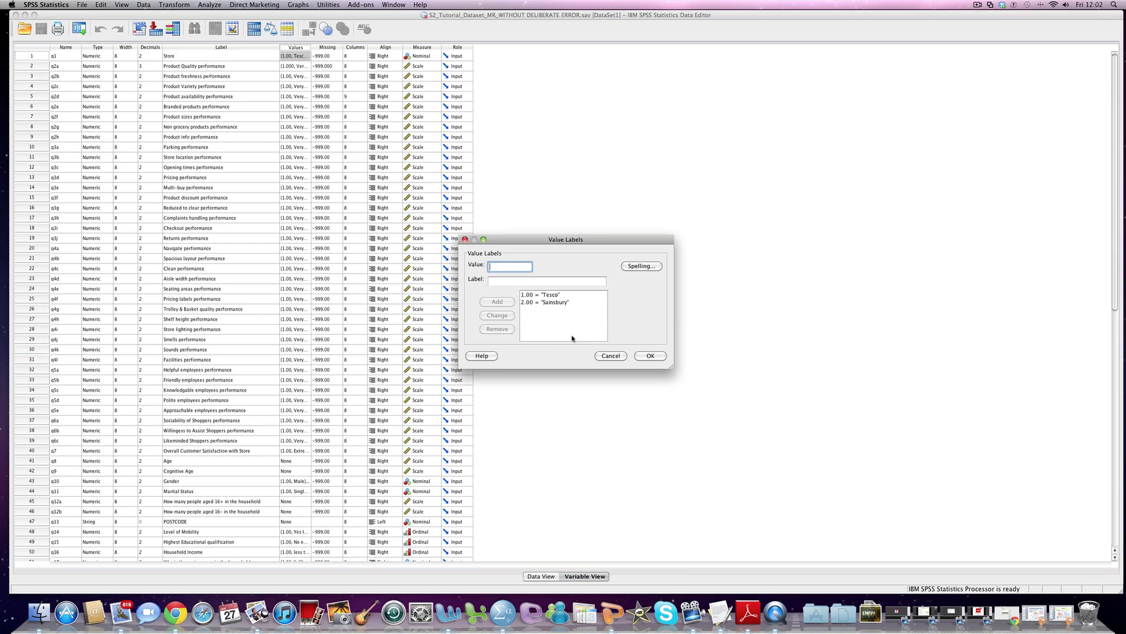
pyautogui.click(611, 356)
pyautogui.scroll(-4, 256, 334)
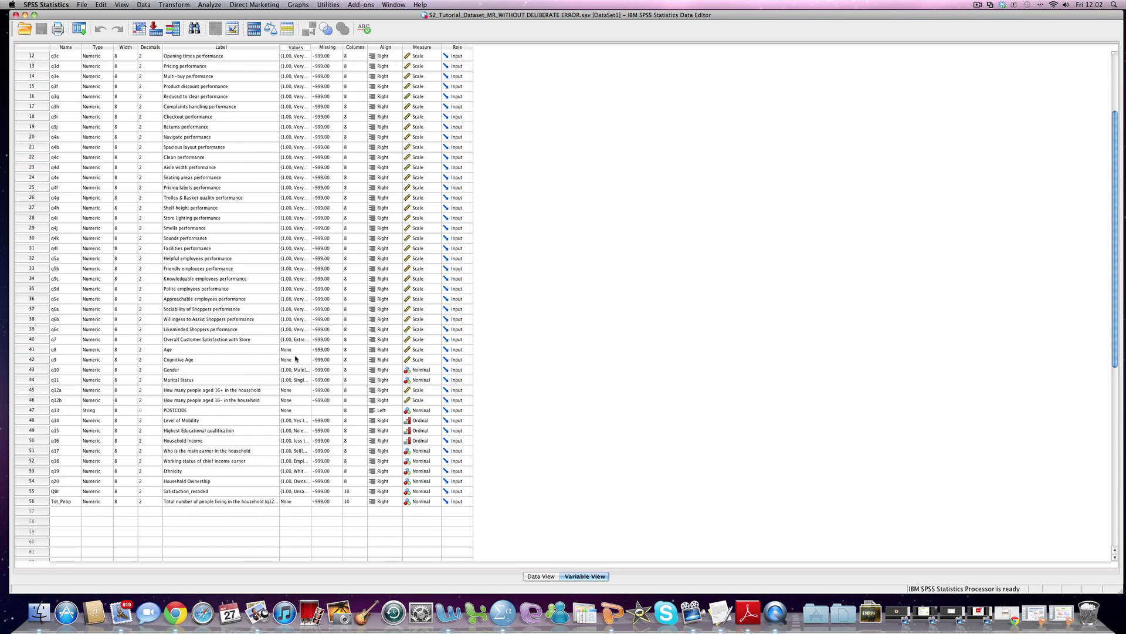
pyautogui.click(36, 352)
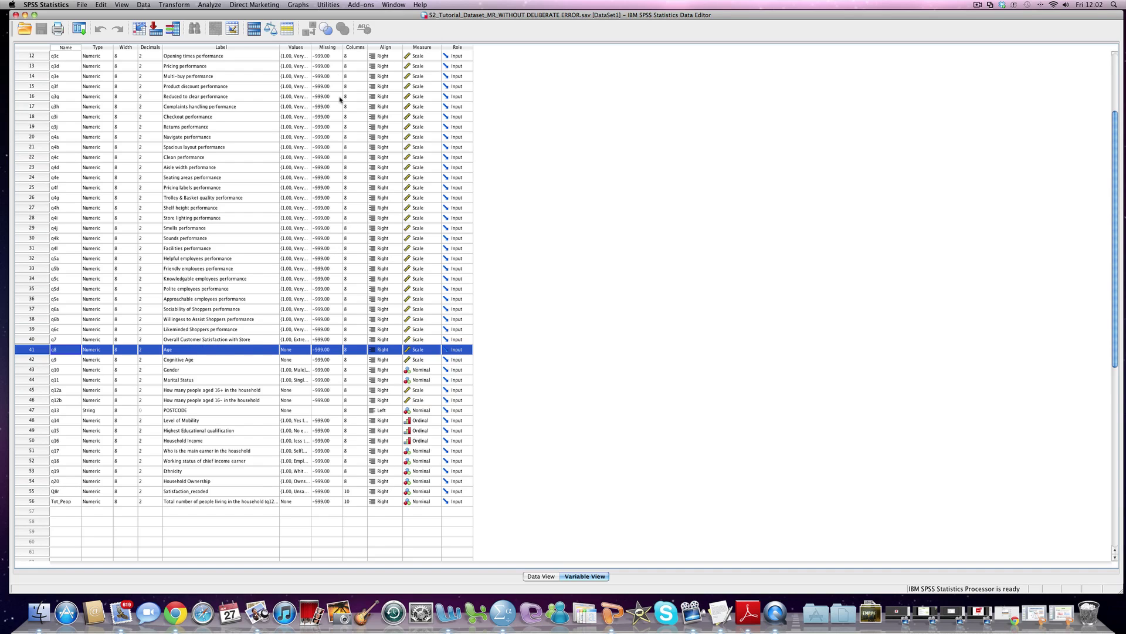
# - Start a new Chart Builder chart and place the simple Histogram template from the Gallery
pyautogui.click(299, 5)
pyautogui.click(306, 17)
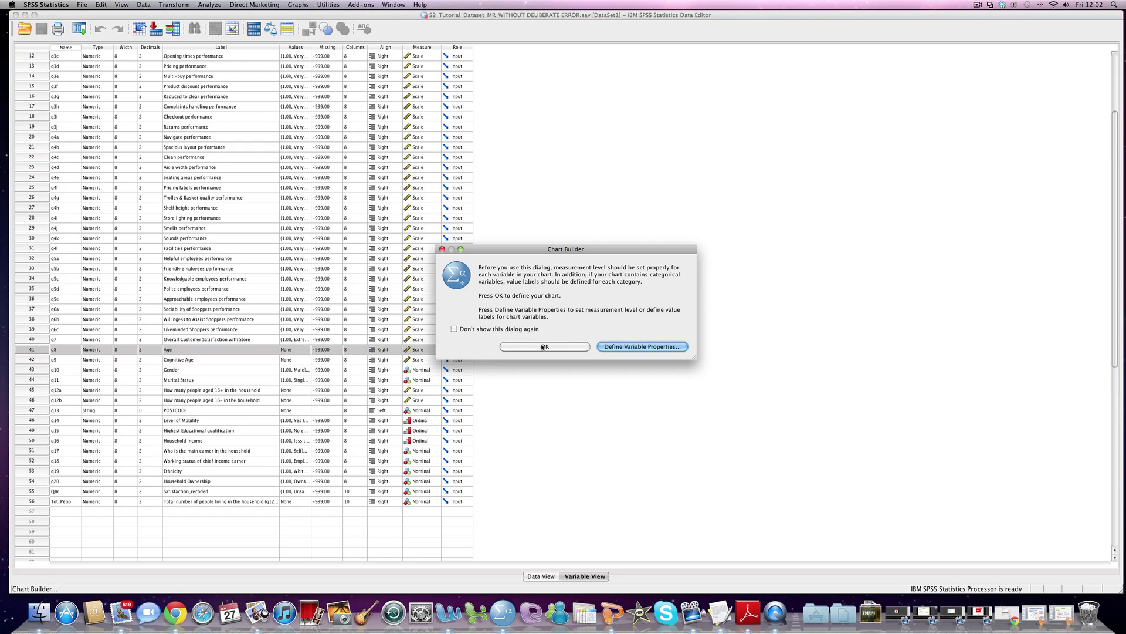
pyautogui.click(545, 347)
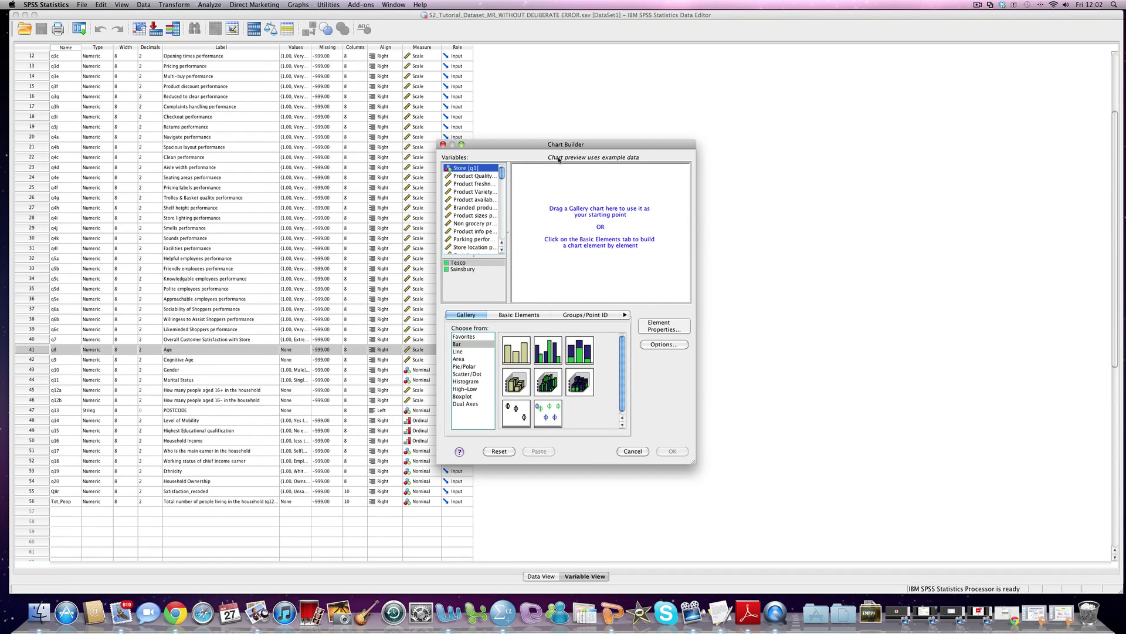
pyautogui.moveTo(539, 150); pyautogui.dragTo(505, 119)
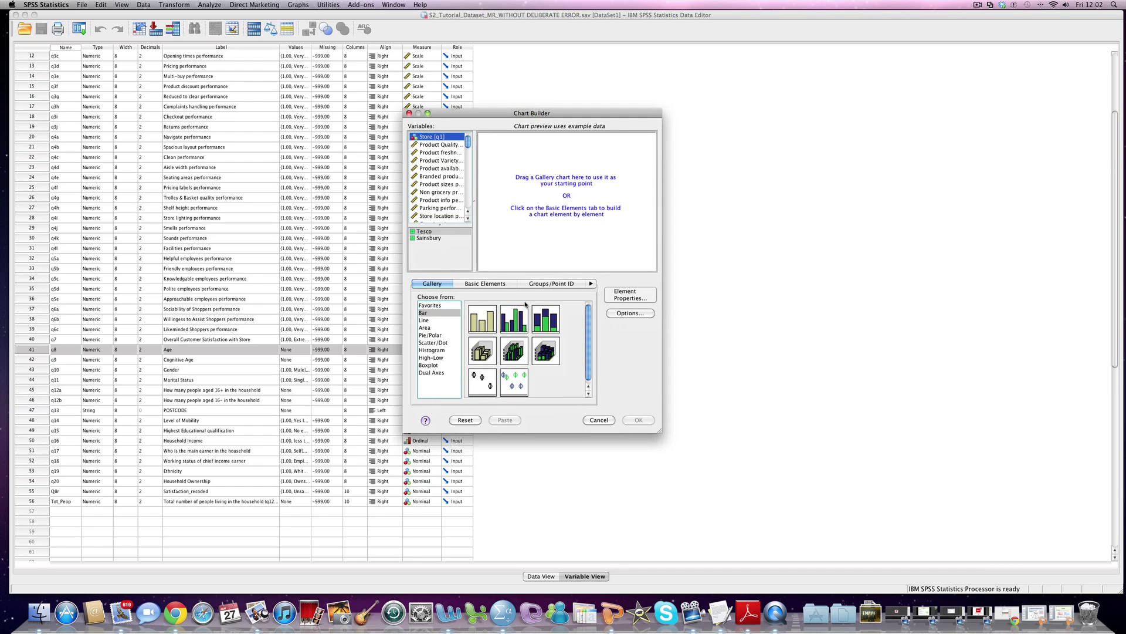
pyautogui.click(431, 351)
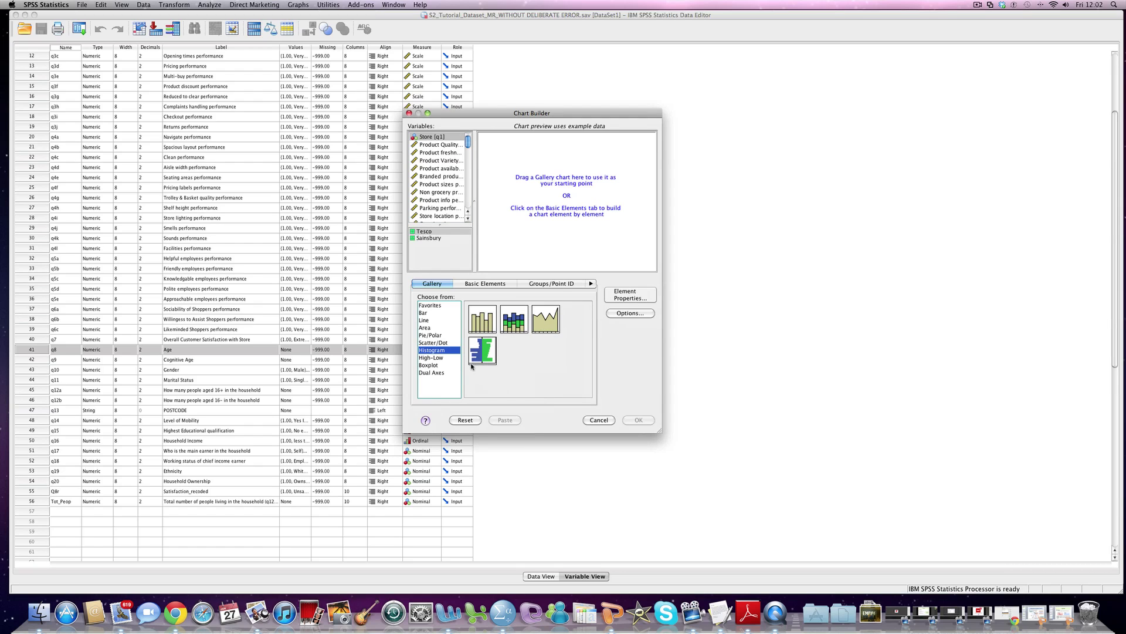
pyautogui.click(485, 327)
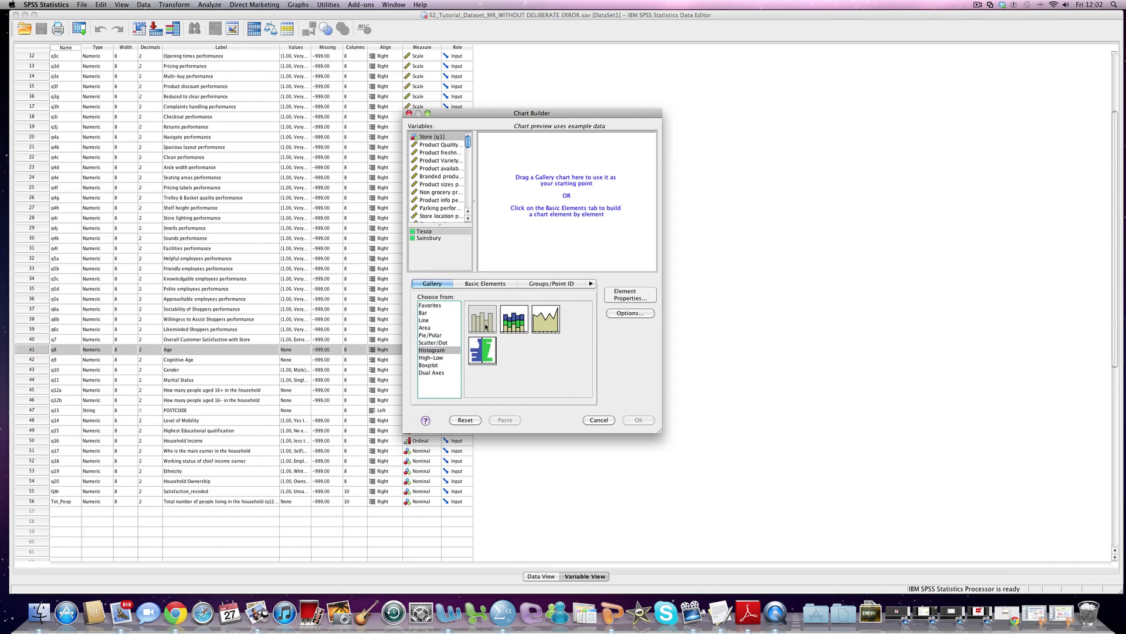
pyautogui.moveTo(485, 327); pyautogui.dragTo(566, 201)
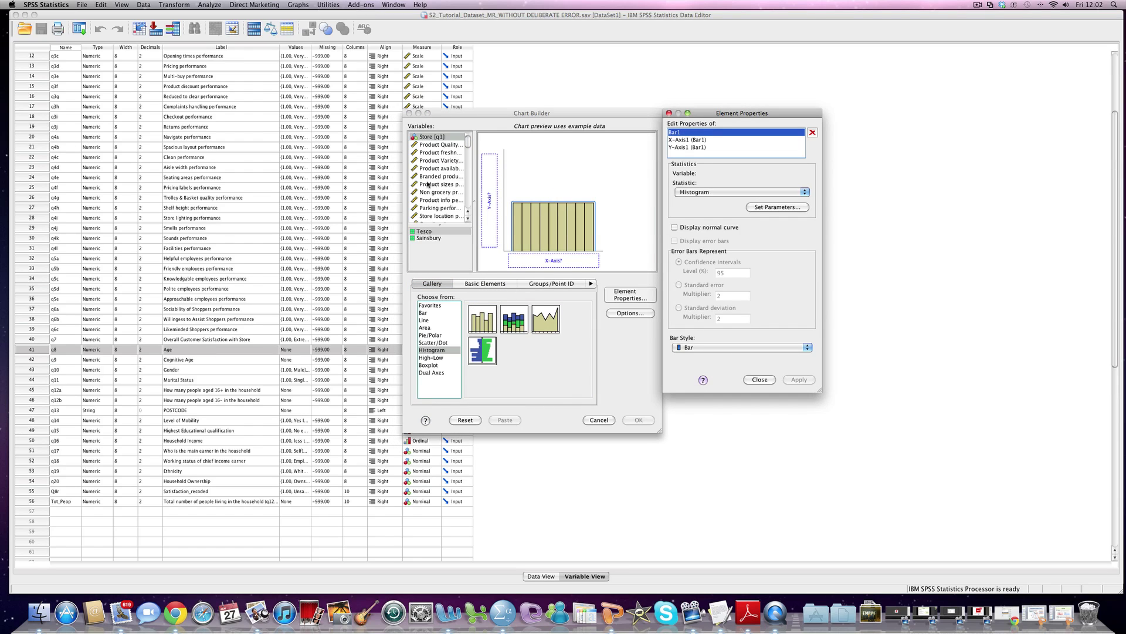
pyautogui.scroll(-5, 428, 184)
pyautogui.scroll(-5, 428, 184)
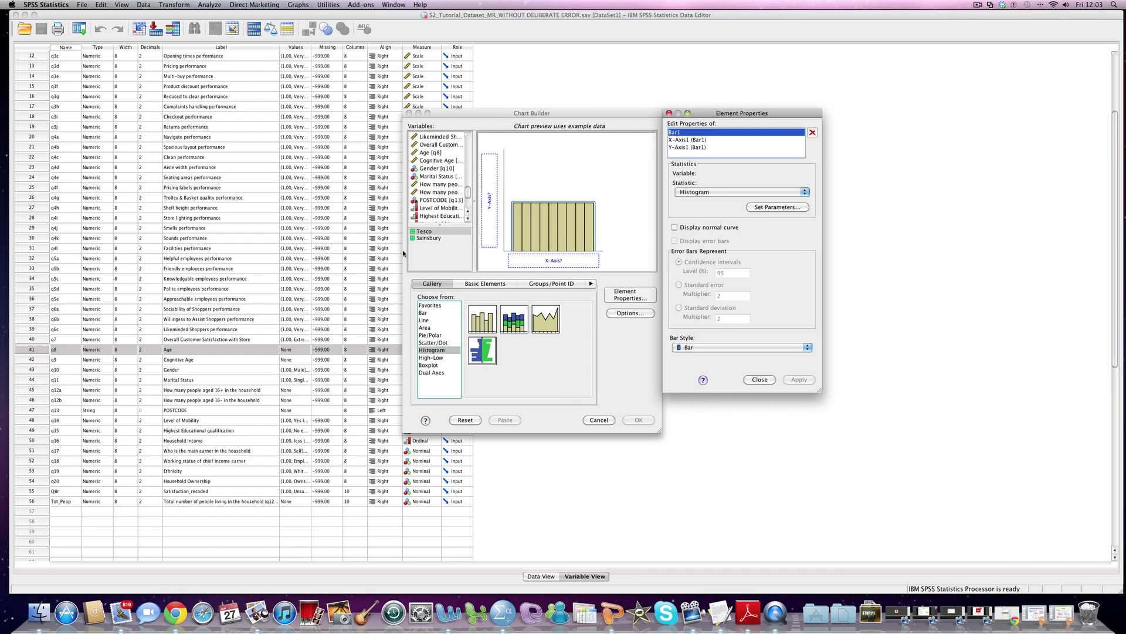
pyautogui.click(430, 154)
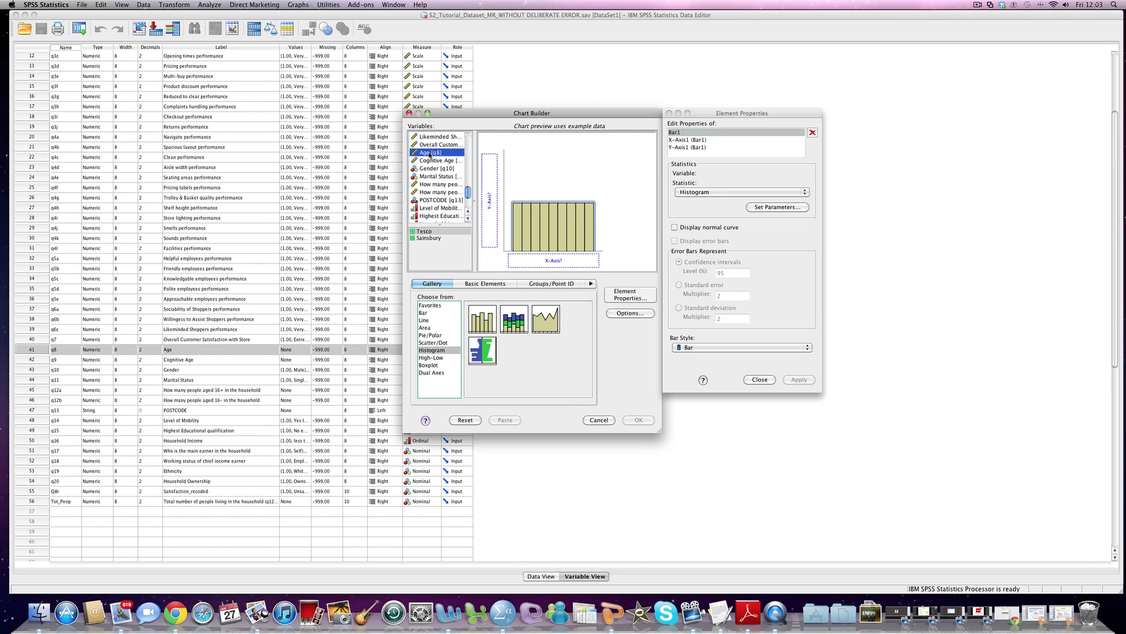
pyautogui.moveTo(429, 154); pyautogui.dragTo(540, 260)
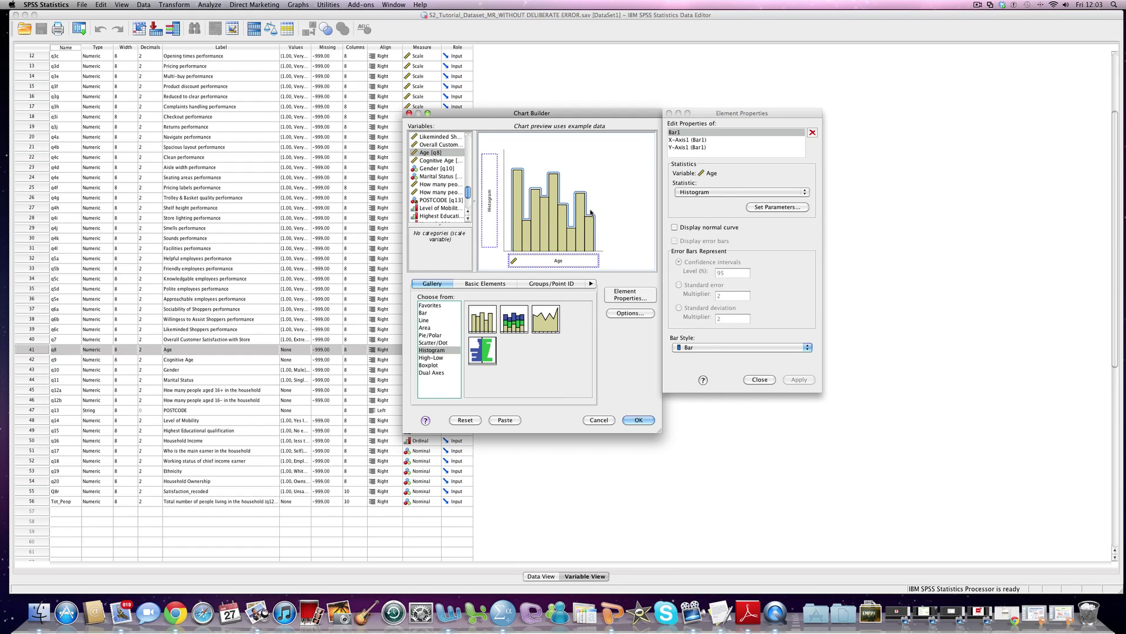
pyautogui.click(675, 229)
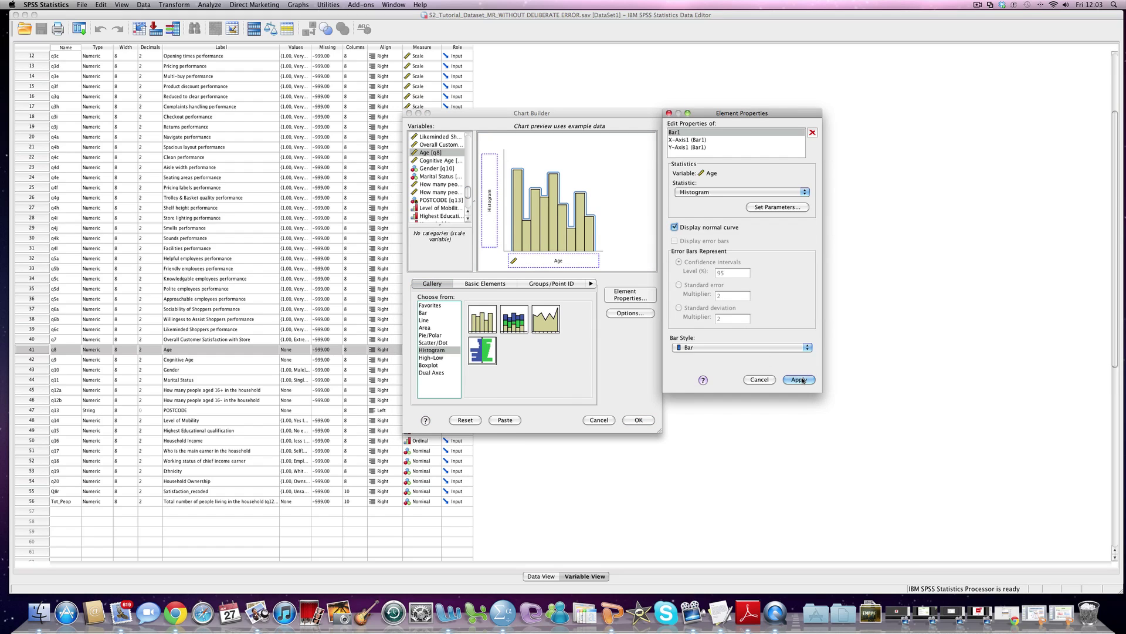
pyautogui.click(802, 379)
pyautogui.click(802, 380)
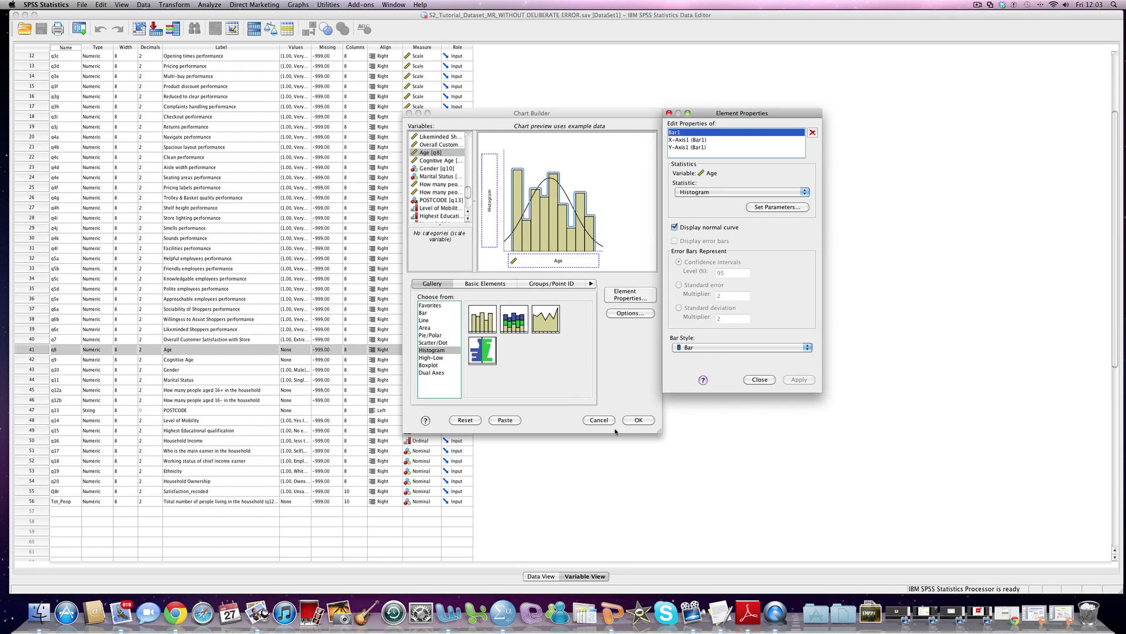
pyautogui.click(636, 421)
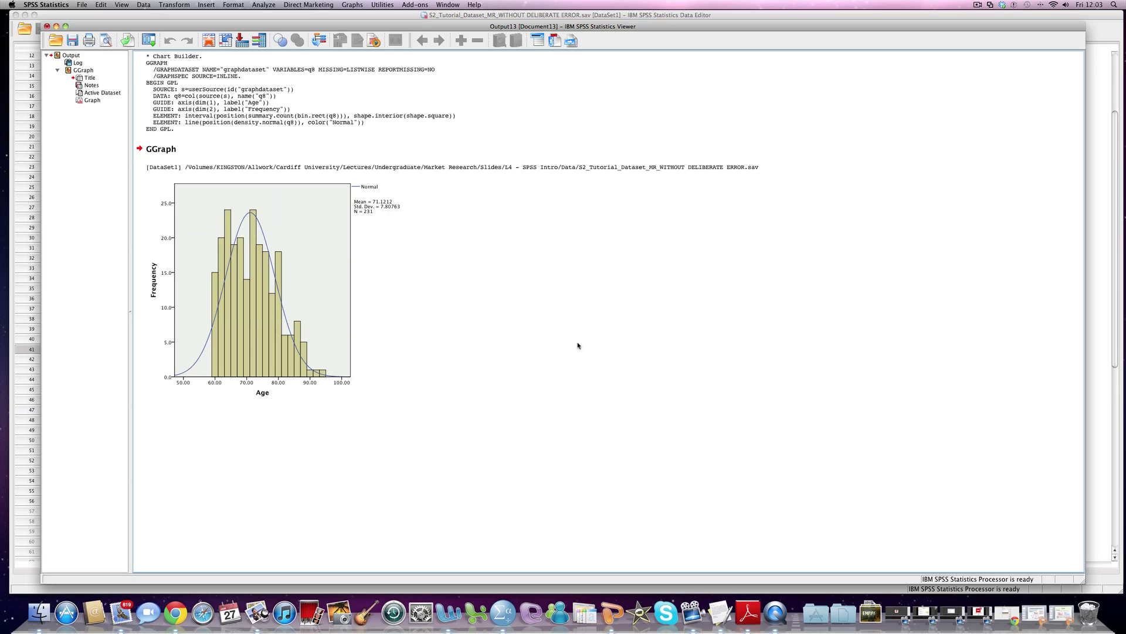
# - Deselect the Age histogram and minimize the Output Viewer to return to the Variable View
pyautogui.click(371, 360)
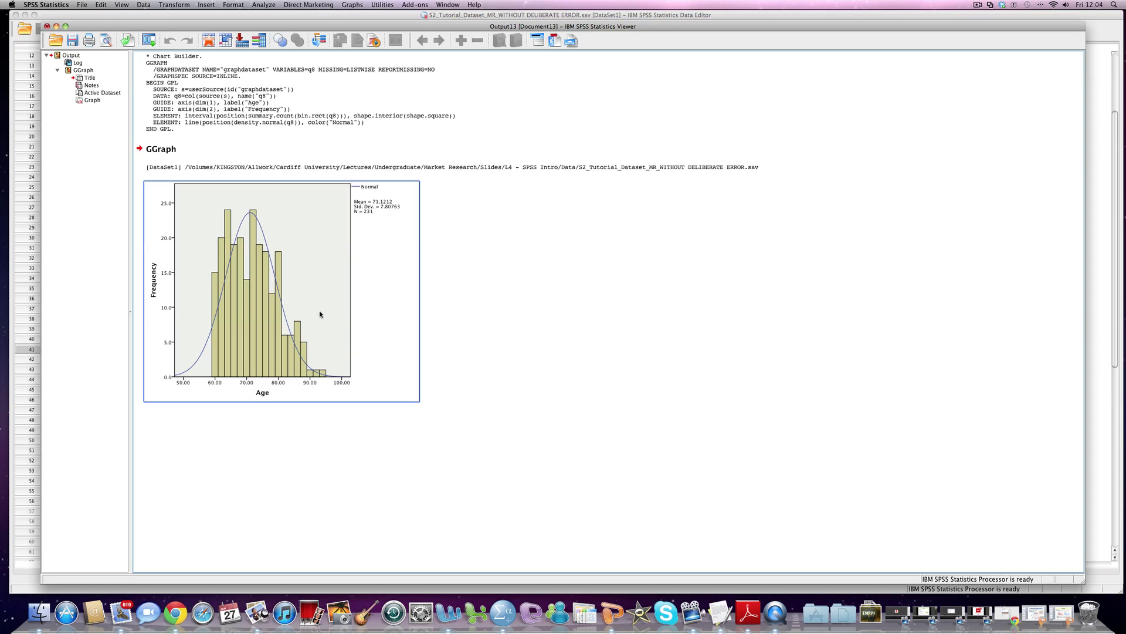
pyautogui.click(194, 174)
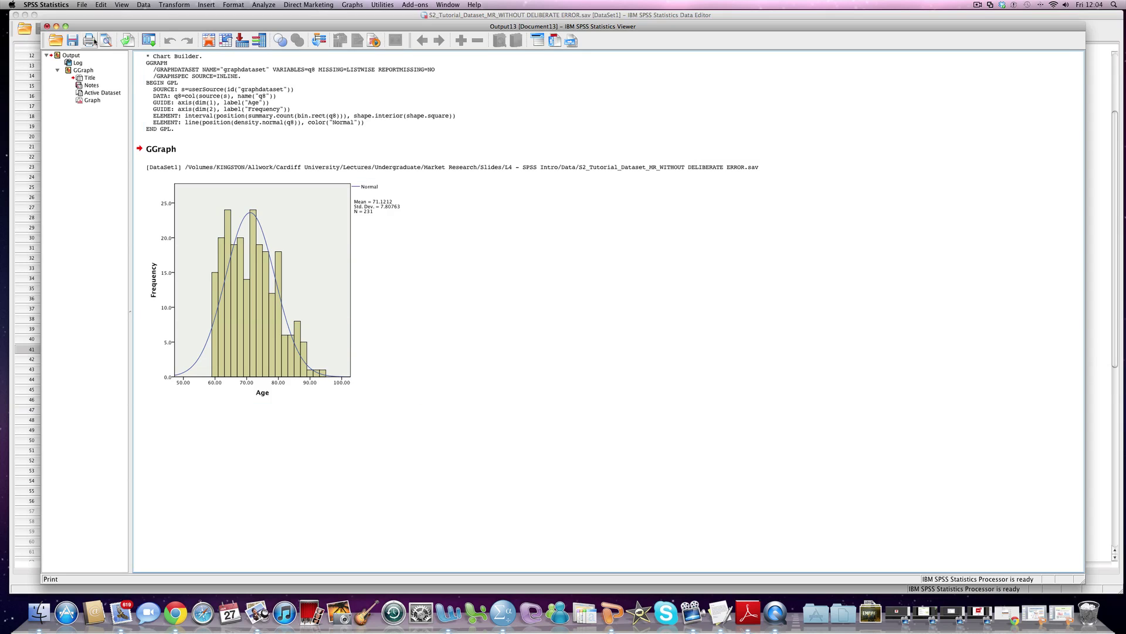
pyautogui.click(57, 26)
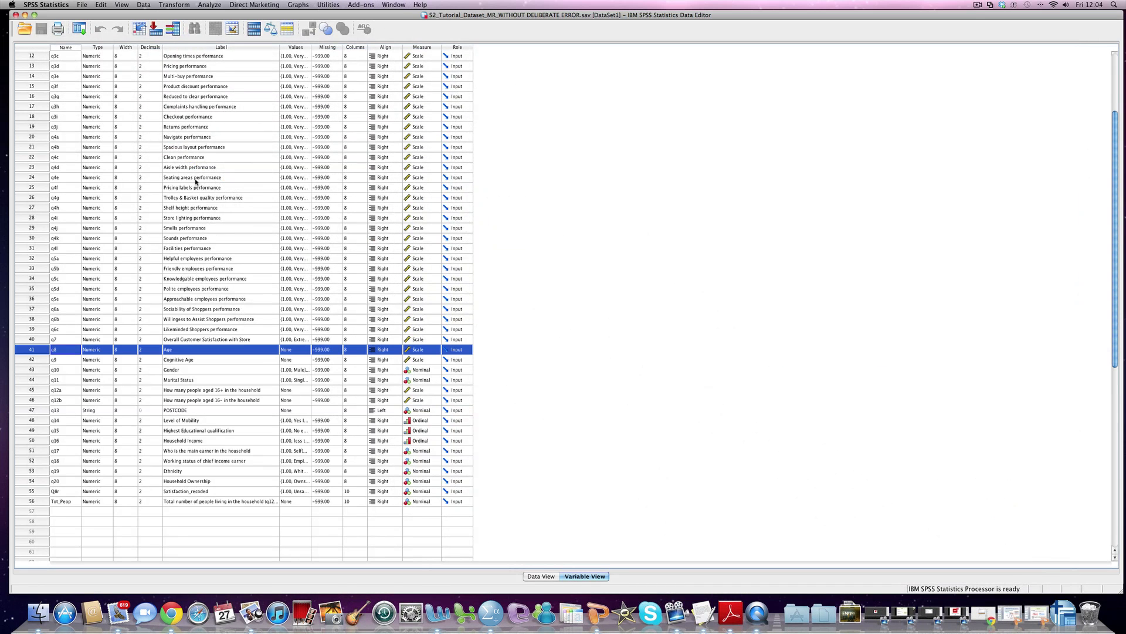
# - Bring up the Independent-Samples T Test dialog, repositioned and enlarged to show more variables
pyautogui.click(209, 5)
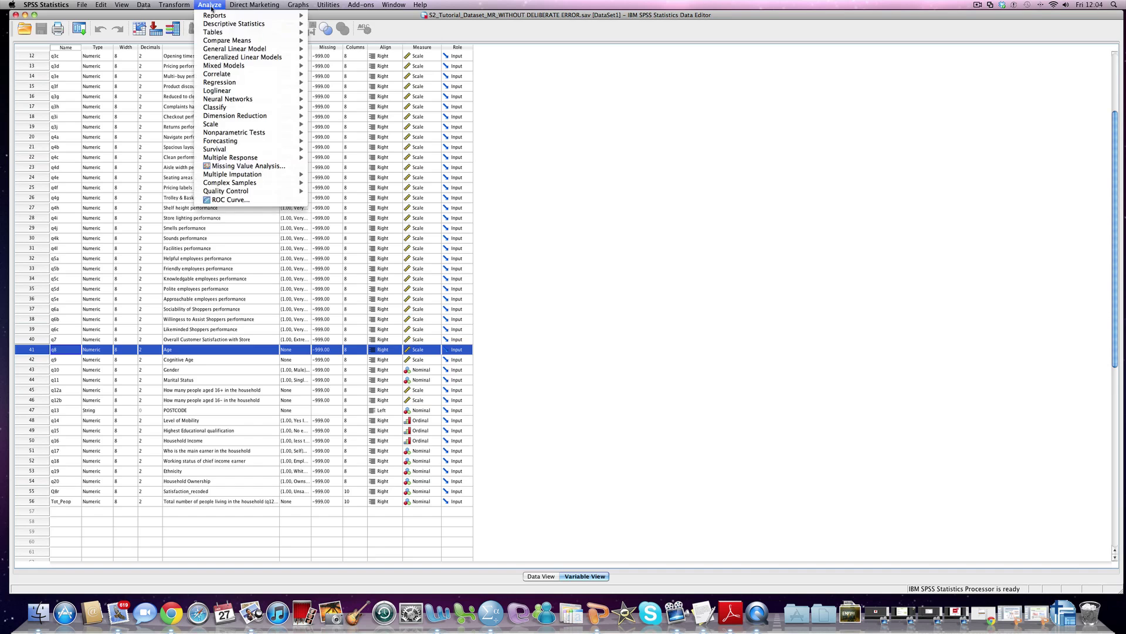
pyautogui.moveTo(227, 40)
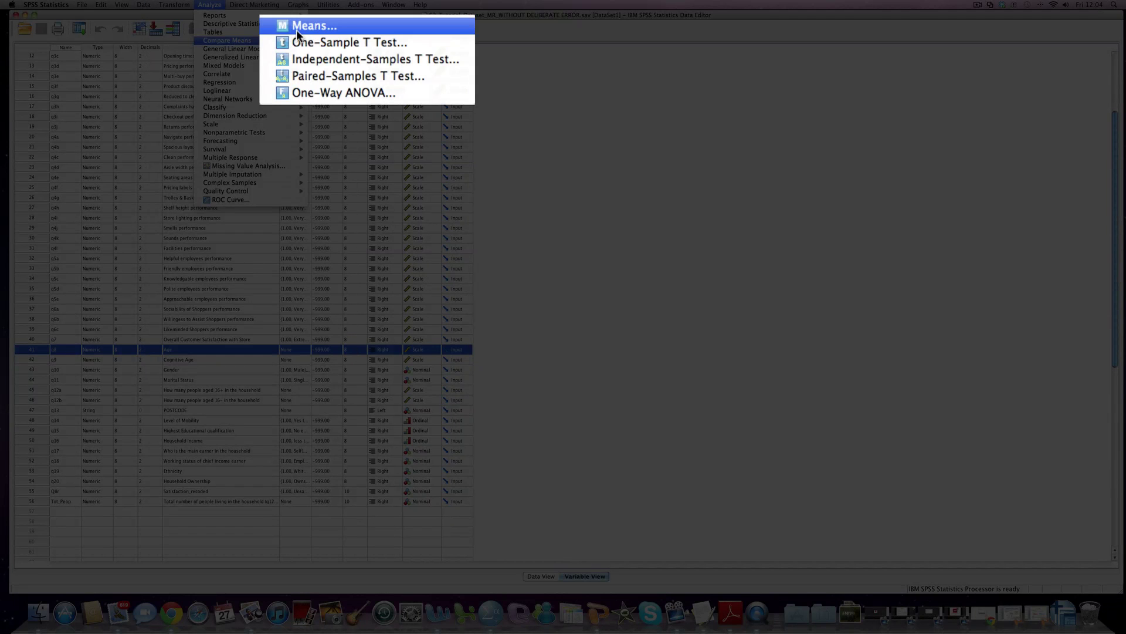
pyautogui.click(398, 58)
pyautogui.moveTo(336, 73); pyautogui.dragTo(223, 12)
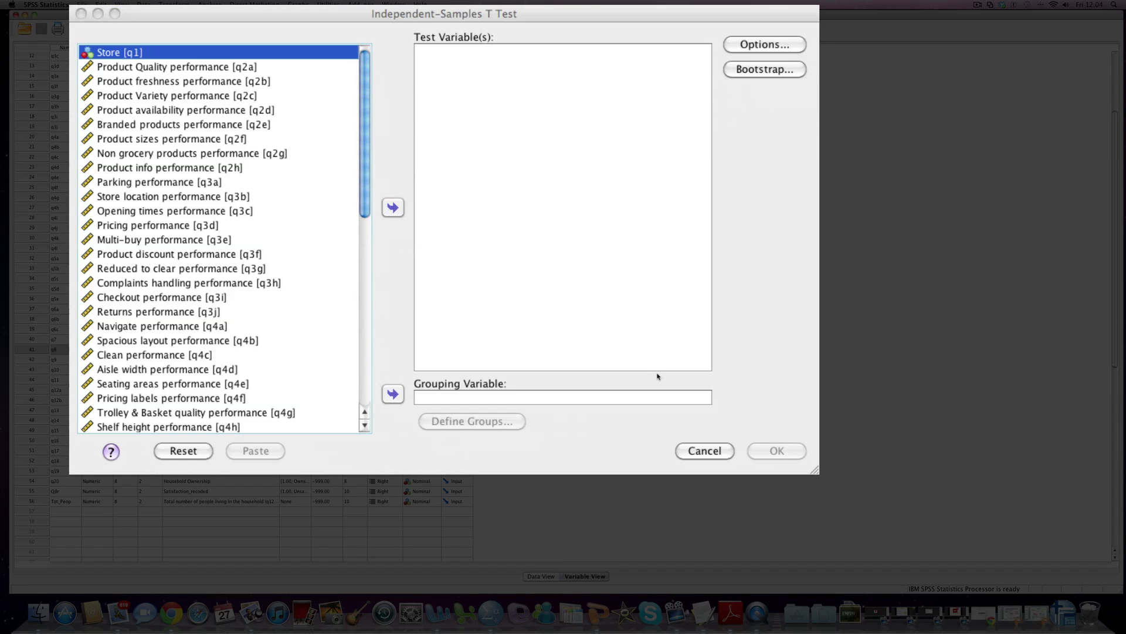
pyautogui.moveTo(812, 477); pyautogui.dragTo(942, 560)
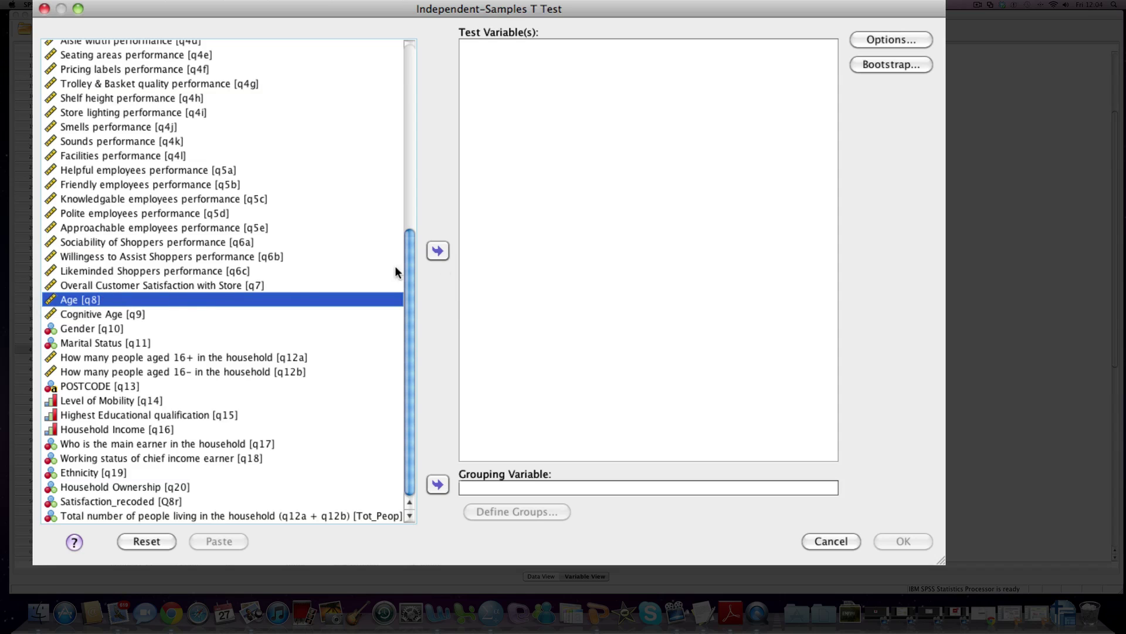
# - Set Age [q8] as the test variable and Store [q1] as the grouping variable, then open Define Groups
pyautogui.click(439, 251)
pyautogui.scroll(10, 280, 206)
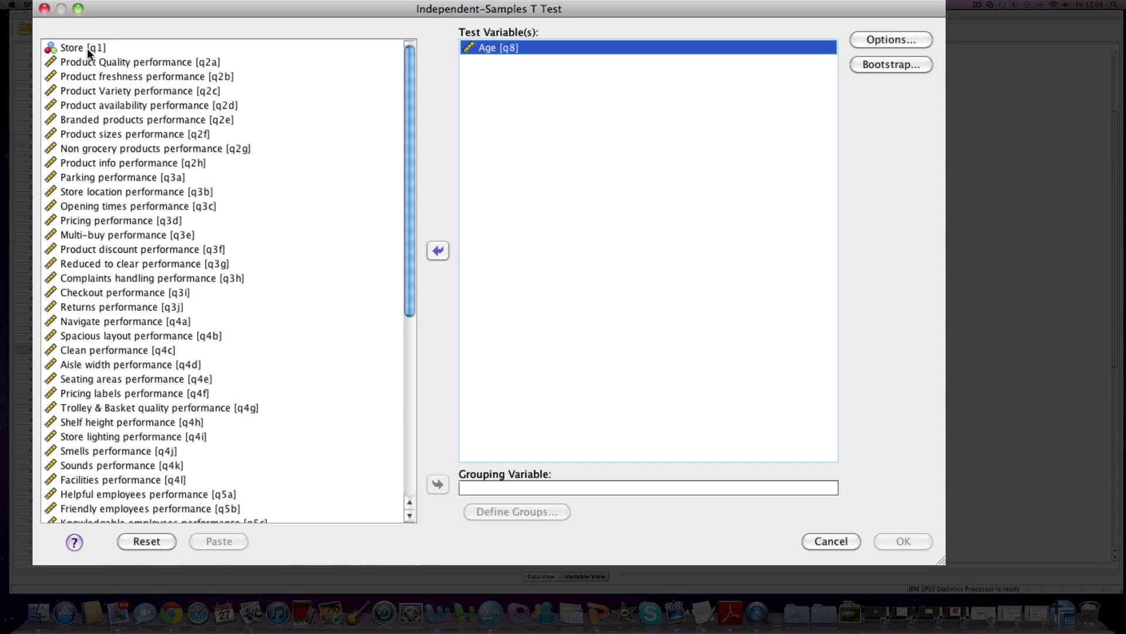
pyautogui.click(87, 48)
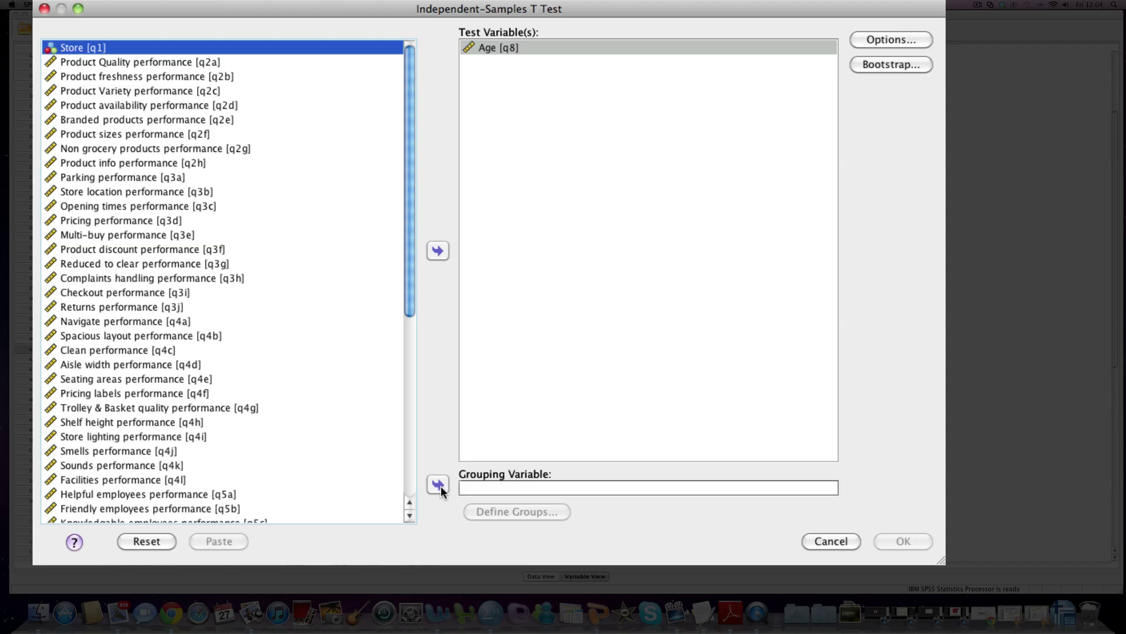
pyautogui.click(441, 485)
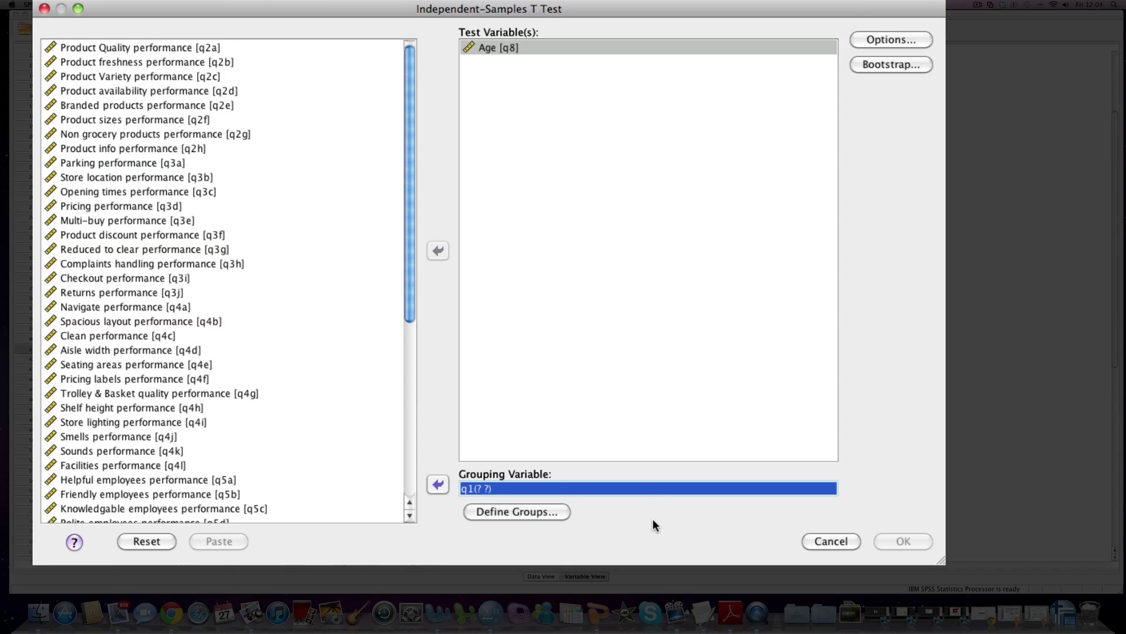
pyautogui.click(522, 512)
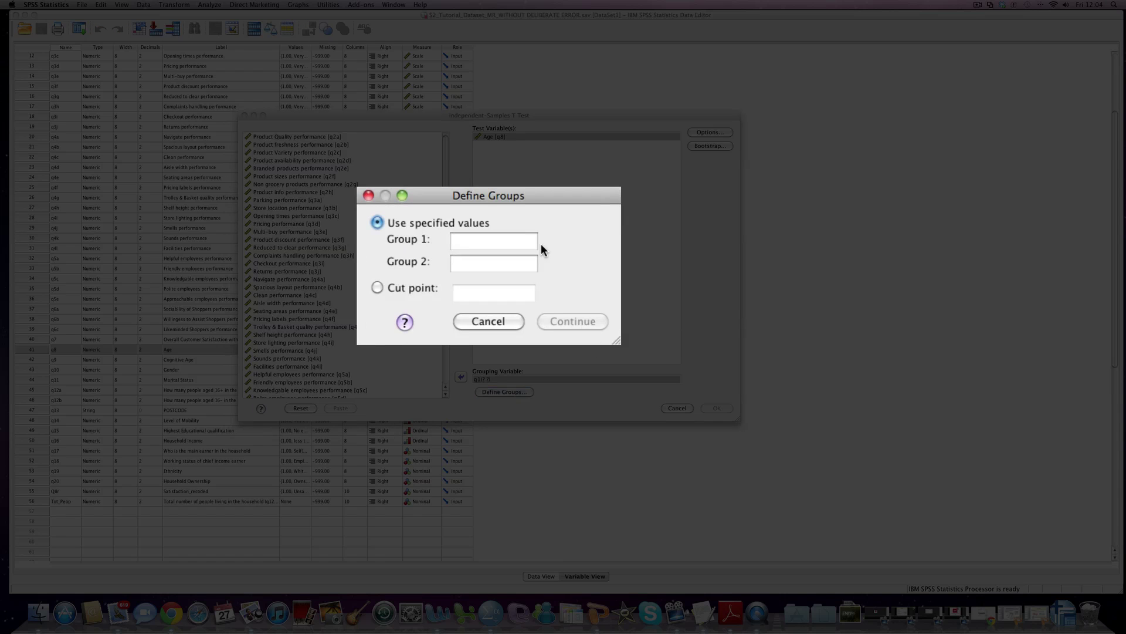
# - Define Store groups as 1 and 2, then run the Age t-test
pyautogui.click(488, 242)
pyautogui.write('1')
pyautogui.click(479, 261)
pyautogui.write('2')
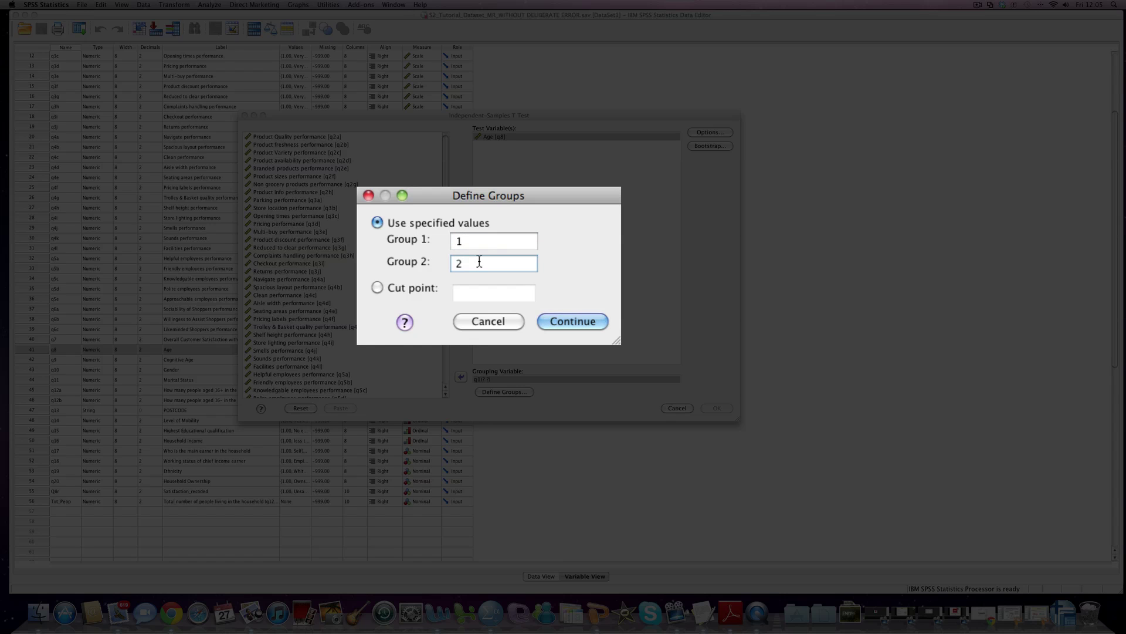
pyautogui.click(546, 321)
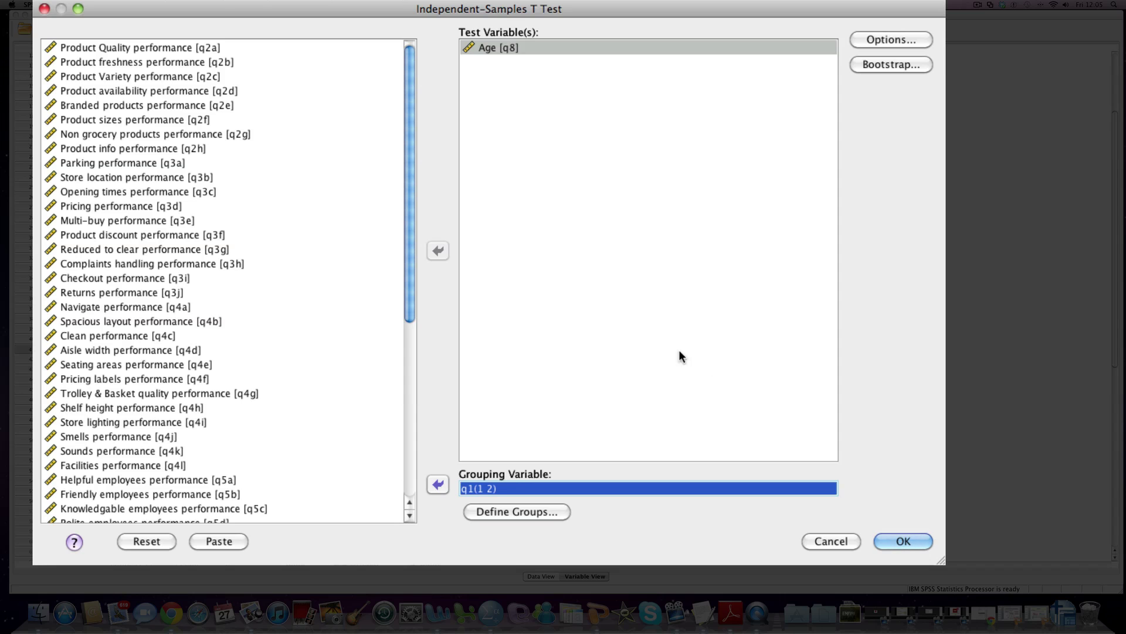
pyautogui.click(903, 540)
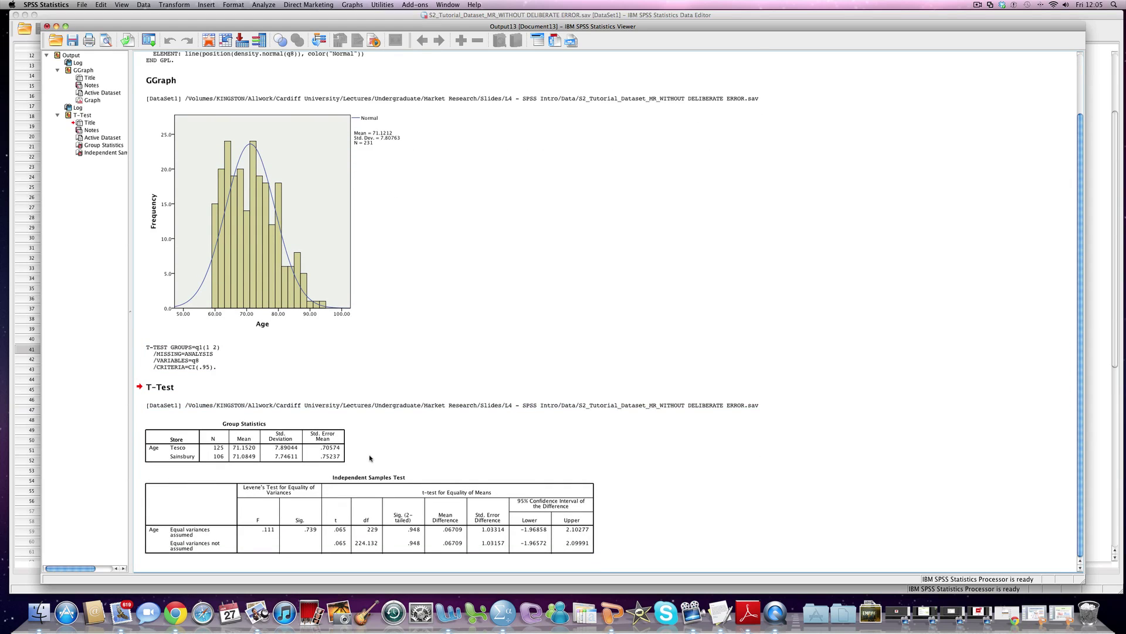
pyautogui.click(315, 439)
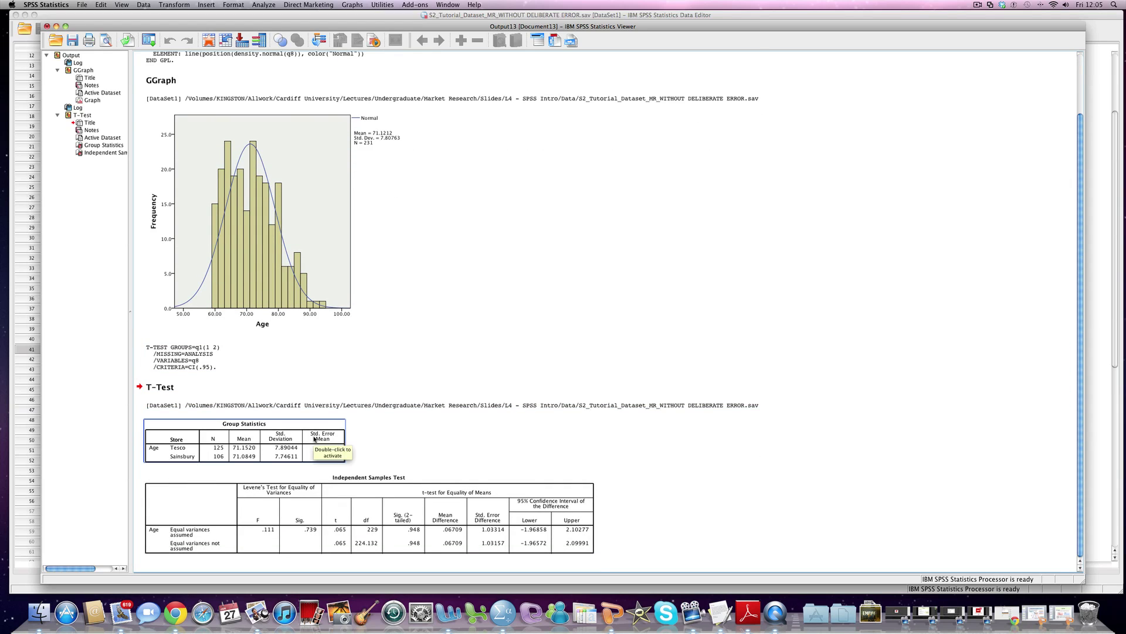
pyautogui.click(315, 439)
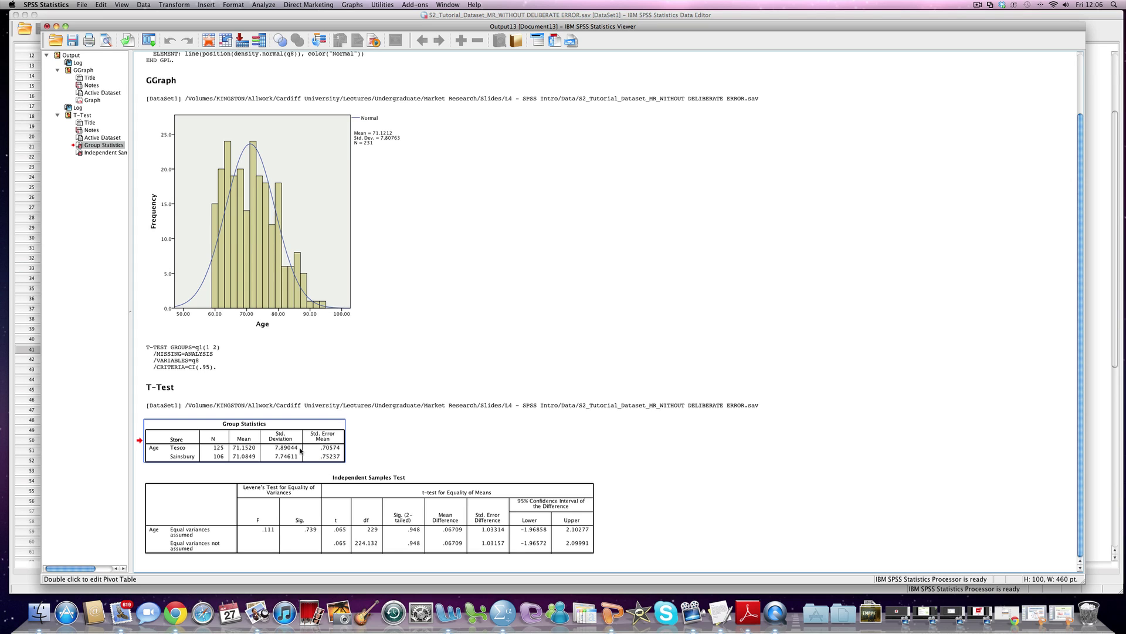
pyautogui.click(291, 477)
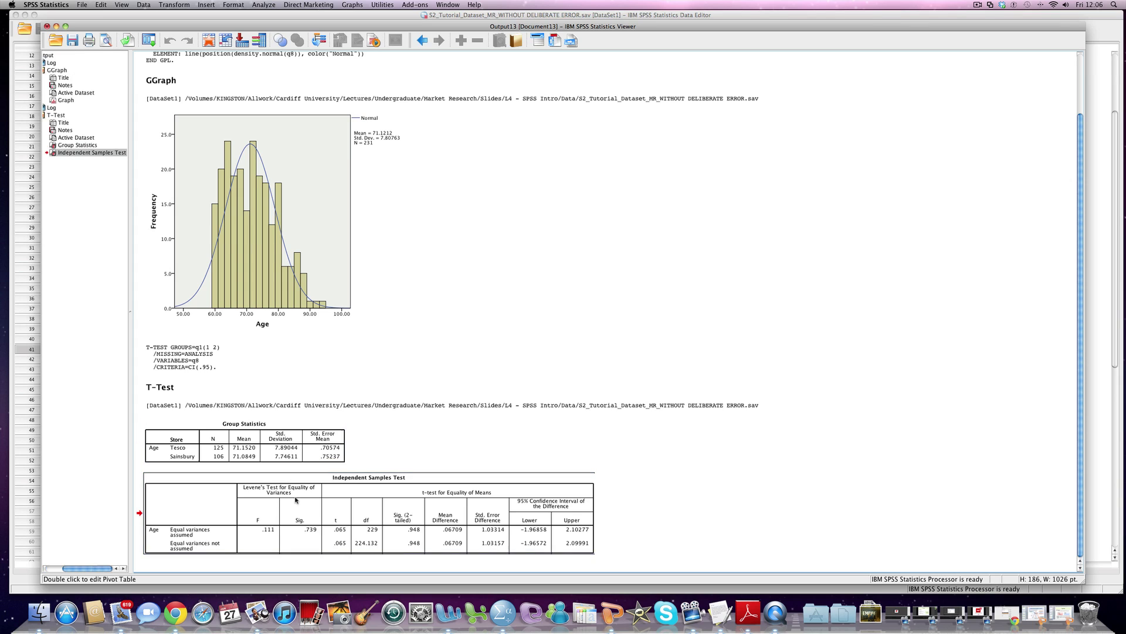